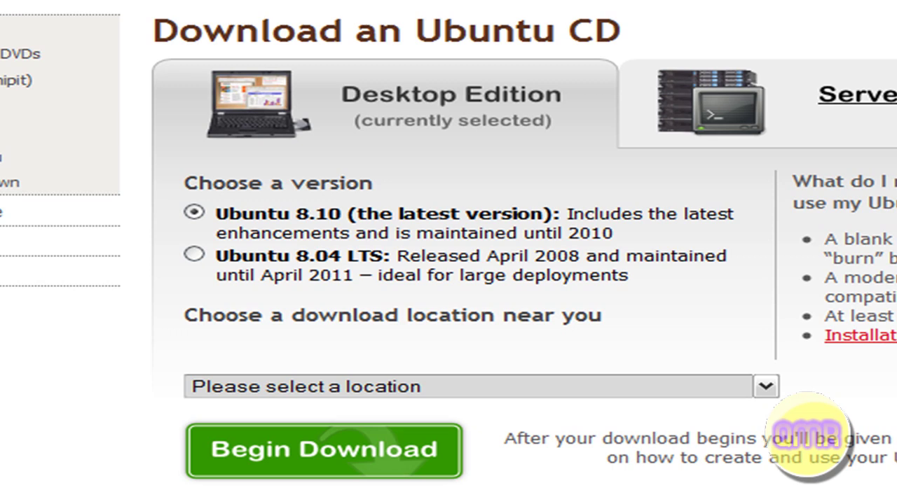
- Scroll through the Ubuntu download mirror locations list without choosing a mirror
scroll(646, 116, down, 3)
scroll(671, 96, up, 3)
click(767, 389)
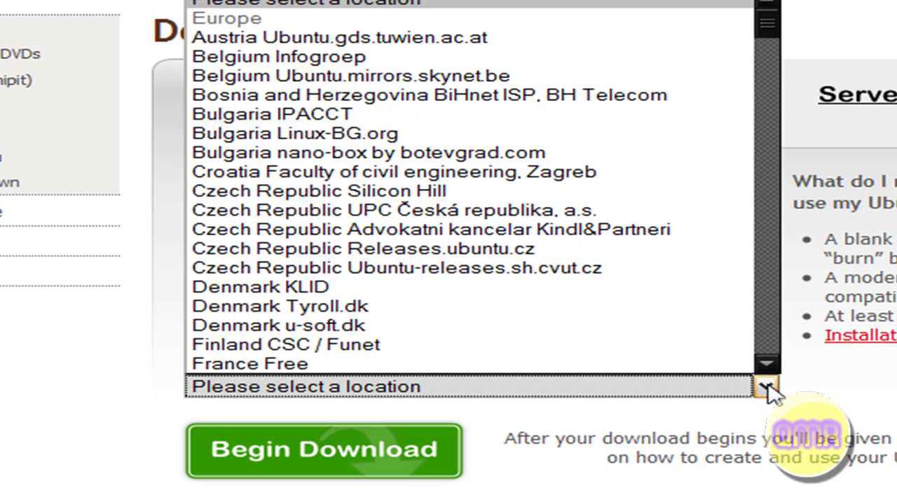
drag(771, 28, 766, 248)
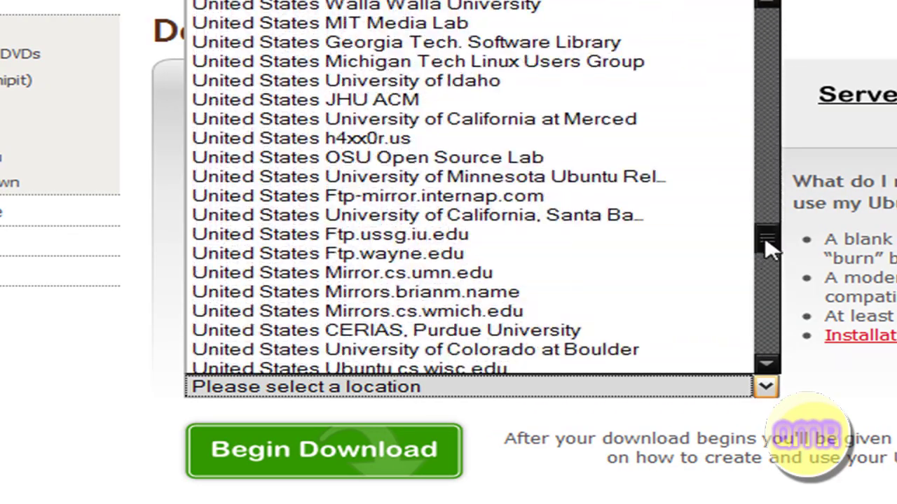
click(765, 387)
scroll(770, 413, down, 5)
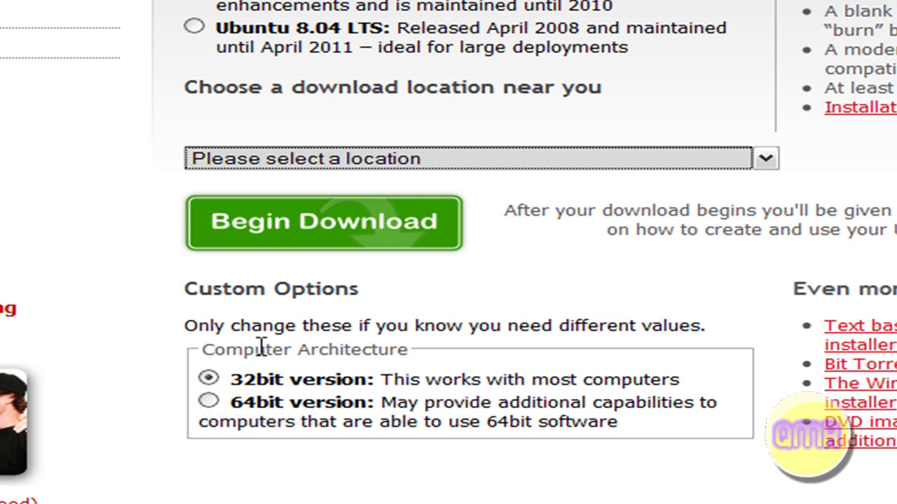
- Try Begin Download with no location chosen, then reopen and dismiss the mirror list
click(414, 234)
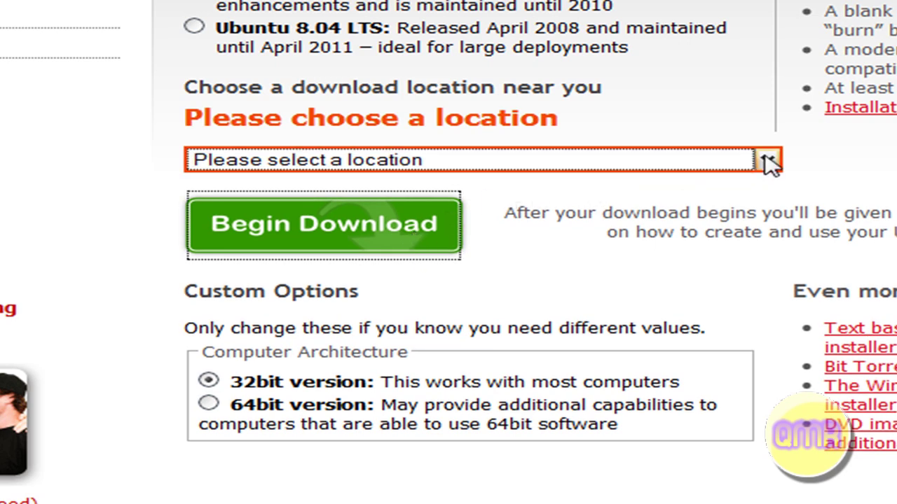
click(770, 163)
click(816, 201)
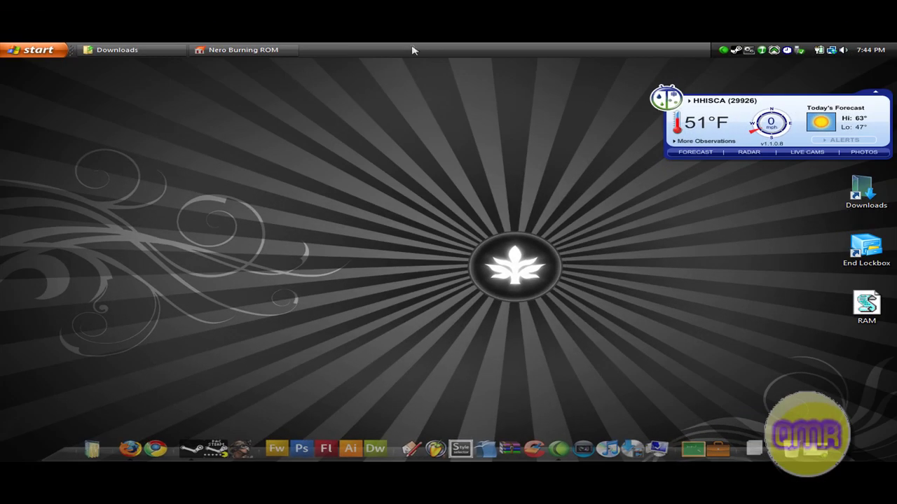
- Restore the Downloads folder and select the ubuntu-8.10-desktop ISO file
click(137, 49)
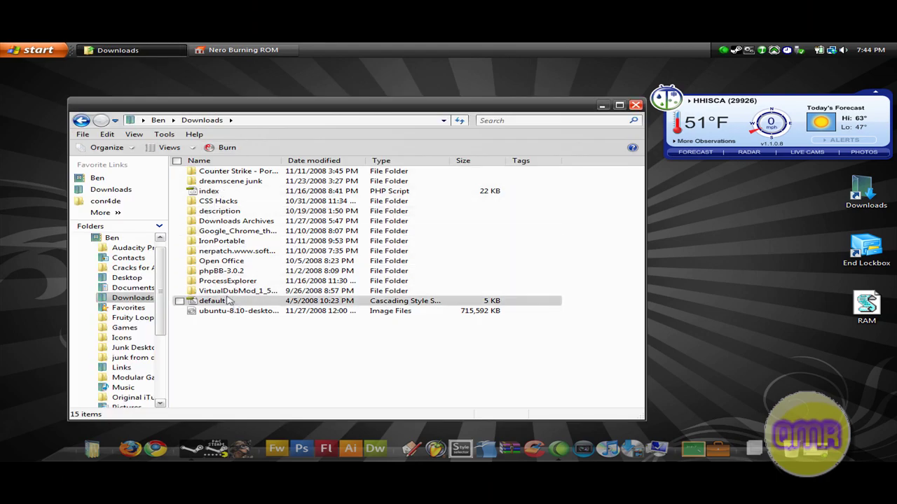
click(241, 312)
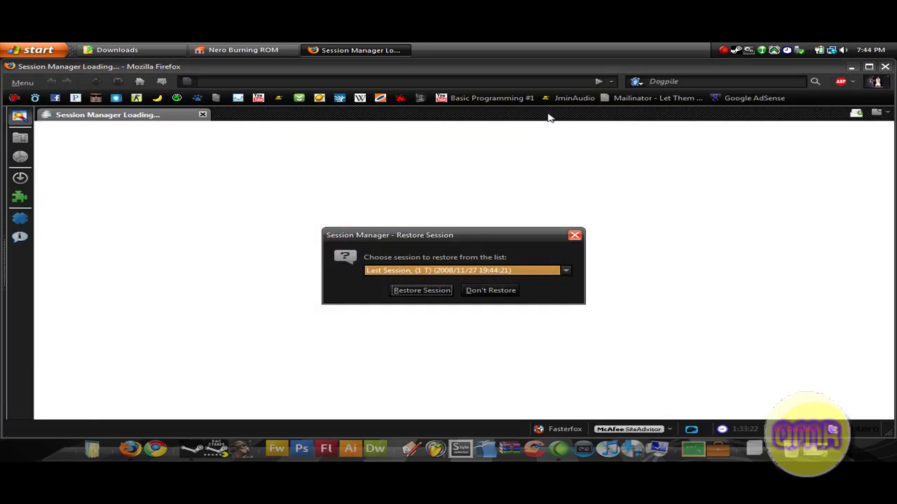
- Restore the previous Firefox session and minimize Nero to reveal the download page
click(441, 292)
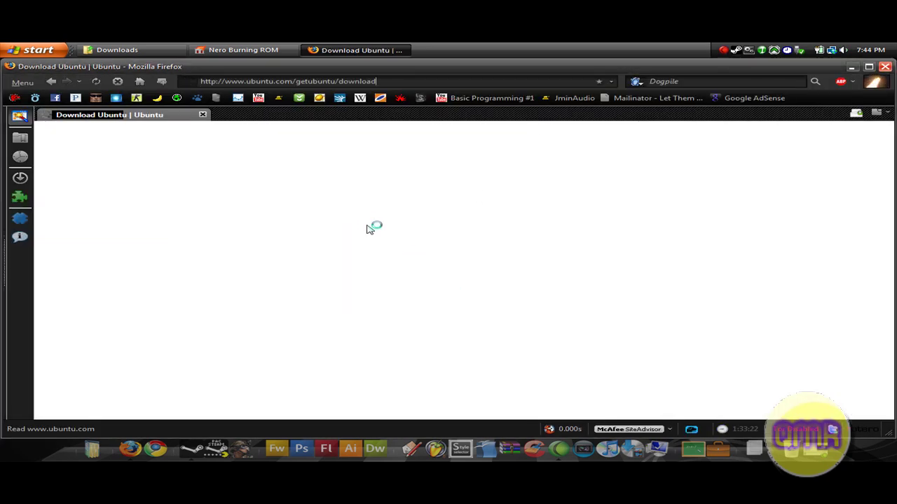
click(248, 51)
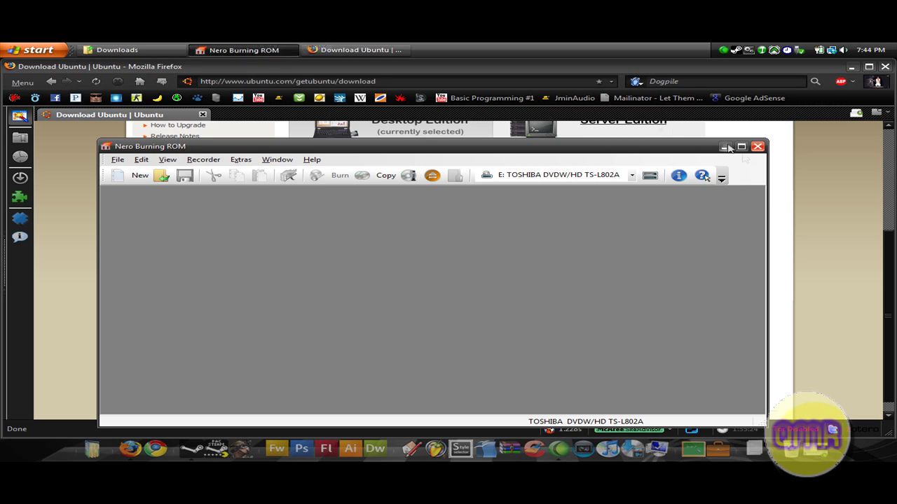
click(725, 148)
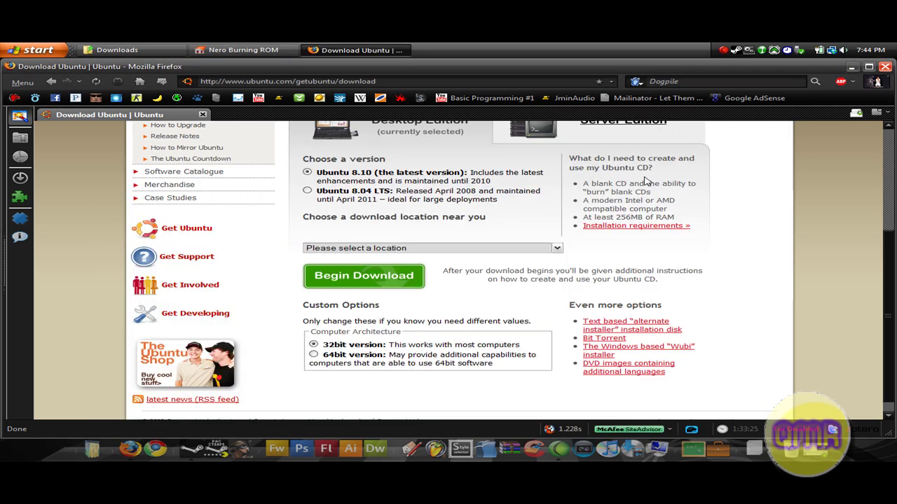
scroll(619, 193, up, 2)
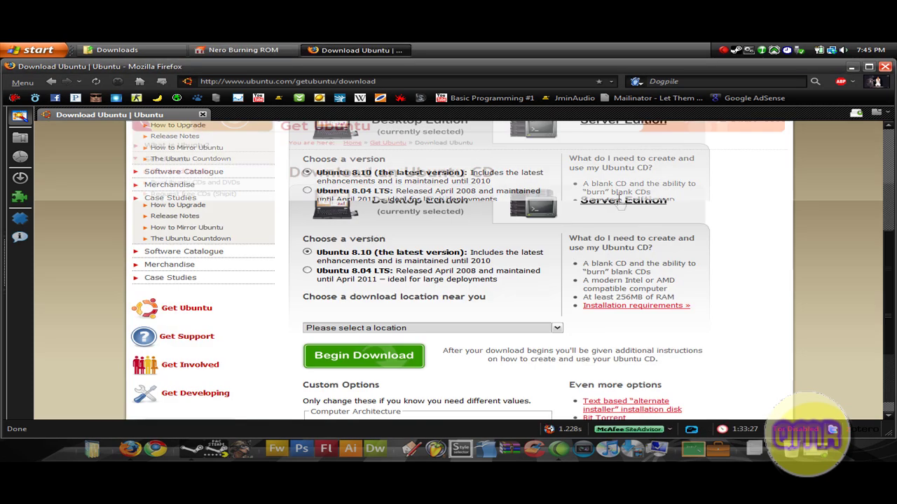
scroll(596, 228, down, 2)
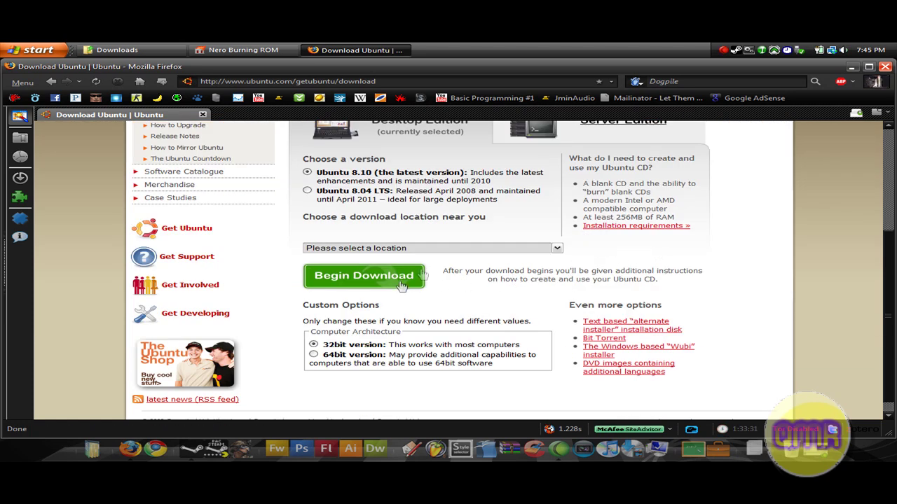
- Choose the Czech Republic Advokatni kancelar Kindl&Partneri mirror and begin the Ubuntu 8.10 download
click(438, 249)
click(433, 359)
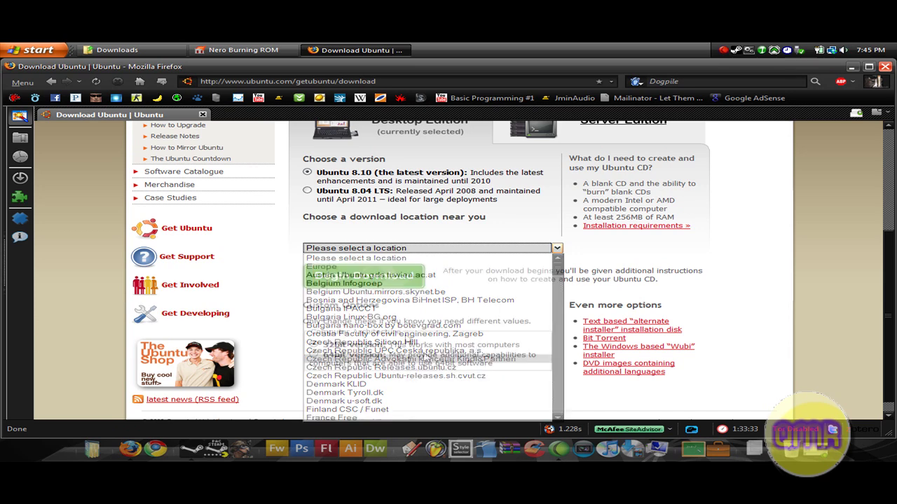
click(392, 278)
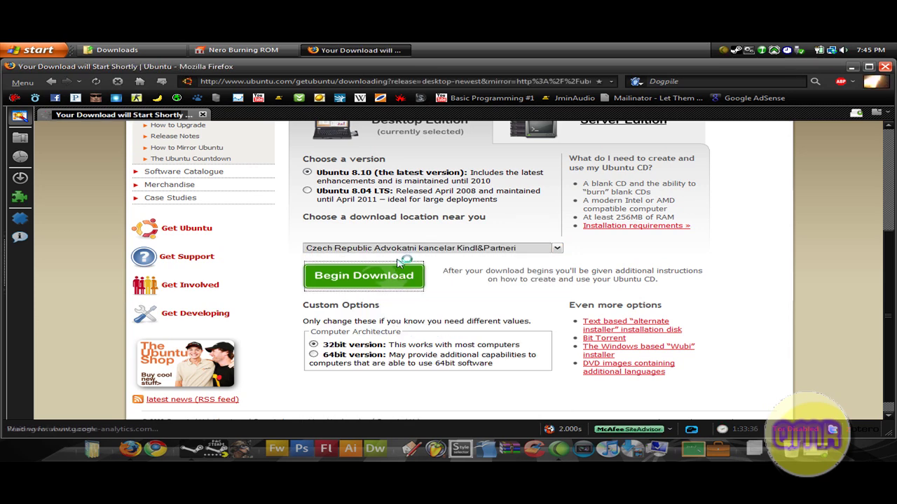
- Open the BurningIsoHowto guide link and cancel the ISO file save prompt
scroll(413, 280, down, 3)
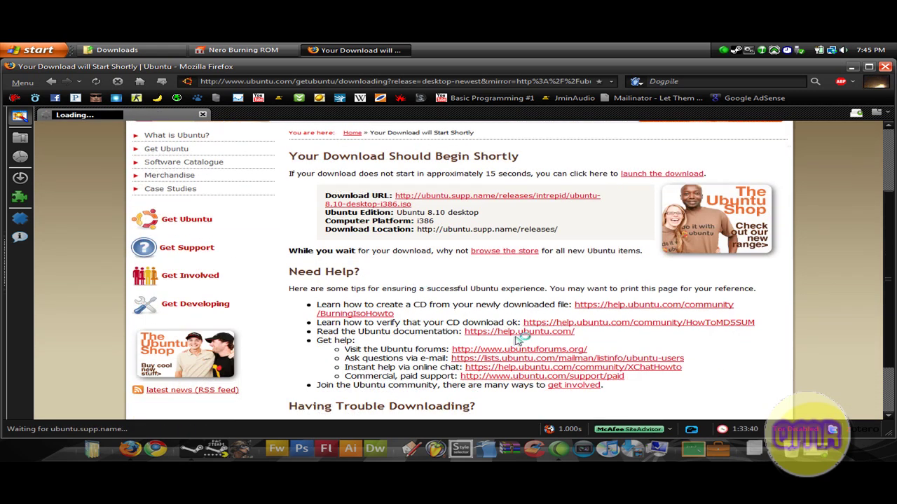
click(608, 307)
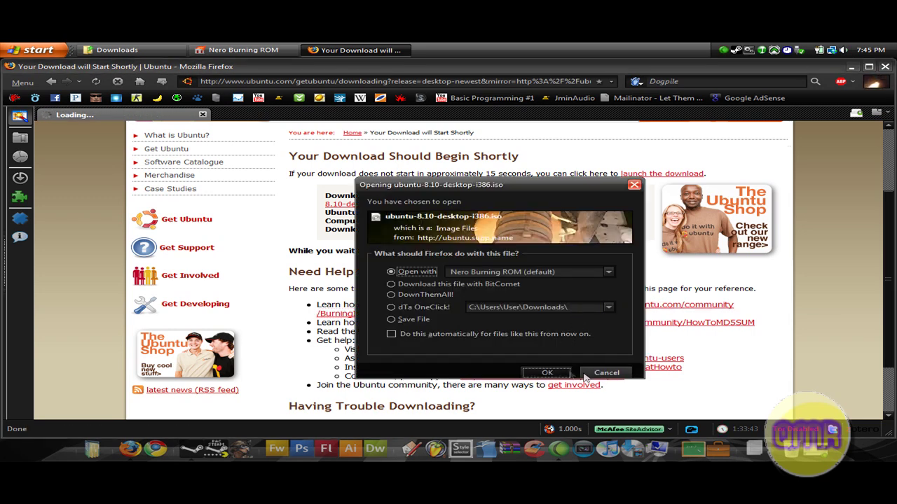
click(606, 374)
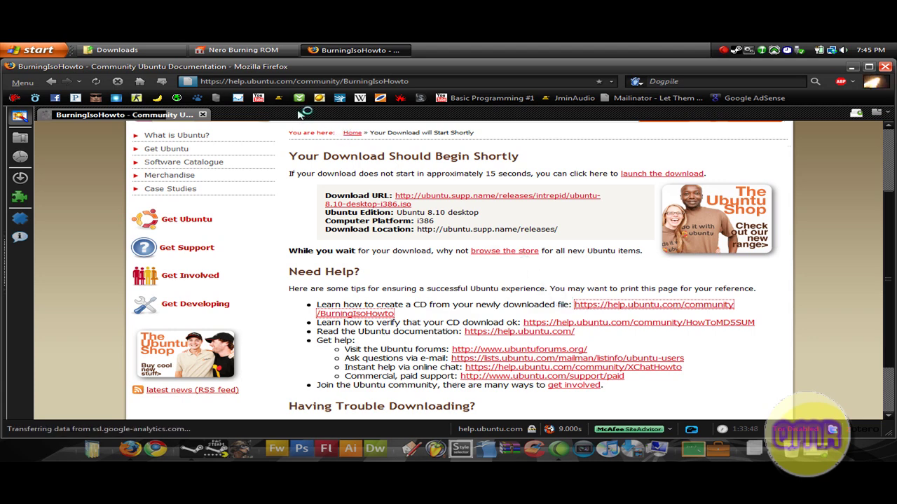
- Read through the BurningIsoHowto Infra Recorder steps, then minimize Firefox
scroll(345, 184, down, 2)
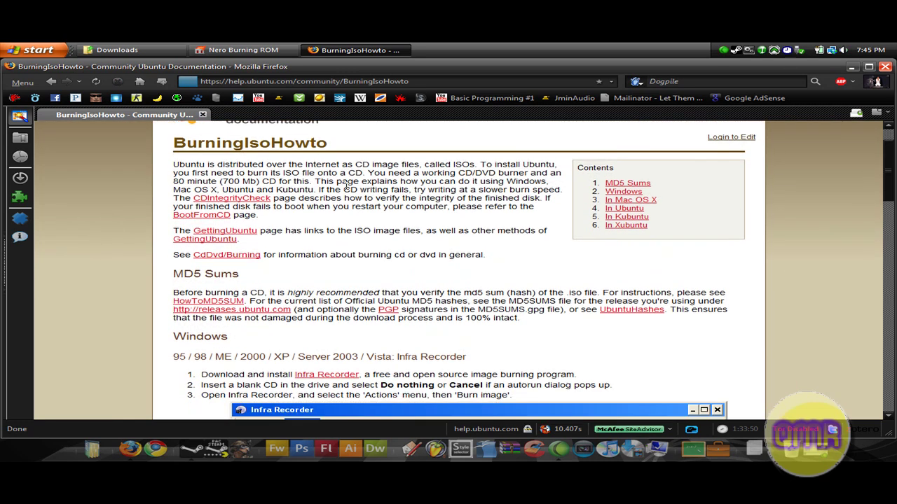
scroll(343, 187, down, 2)
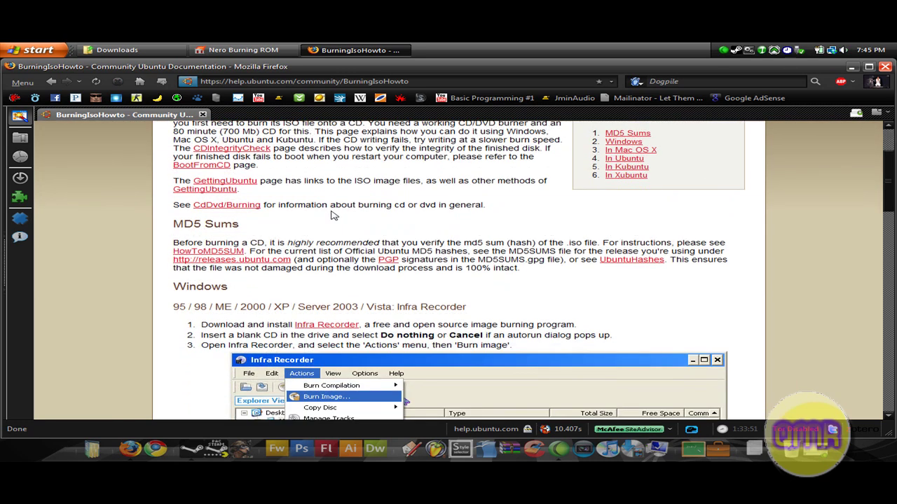
scroll(392, 264, down, 2)
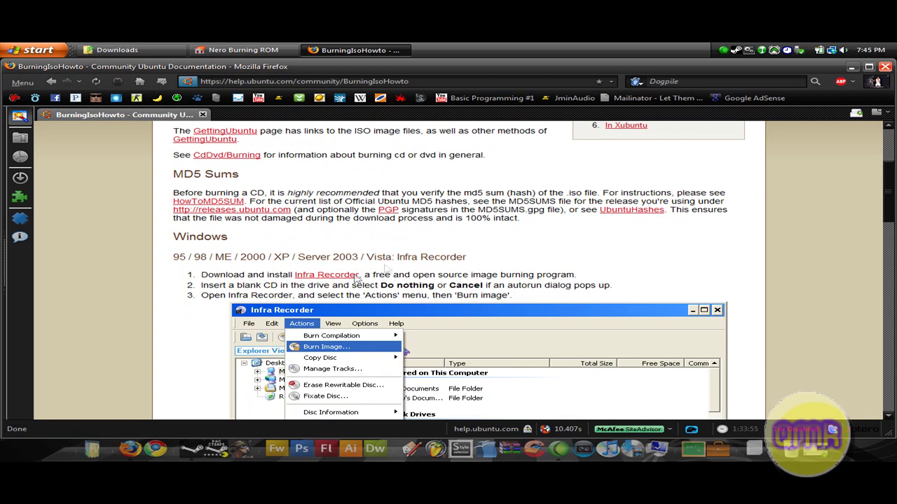
scroll(520, 253, down, 4)
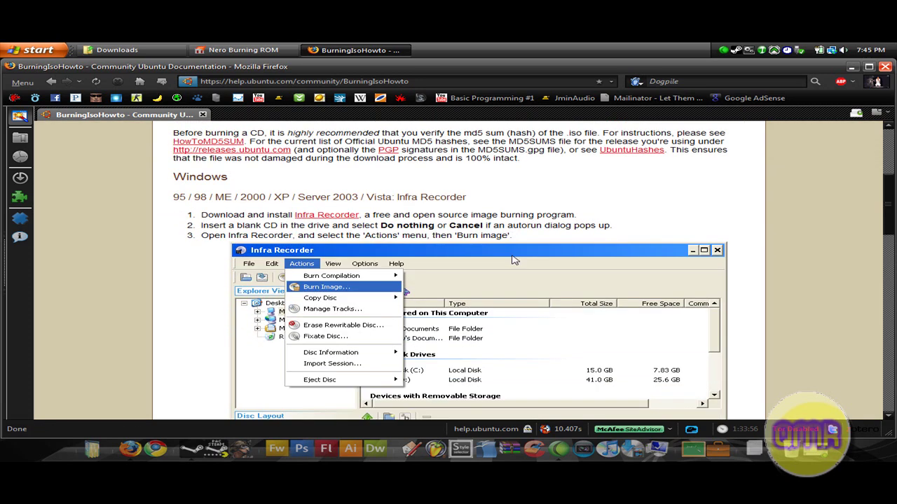
scroll(488, 248, down, 2)
scroll(487, 248, down, 6)
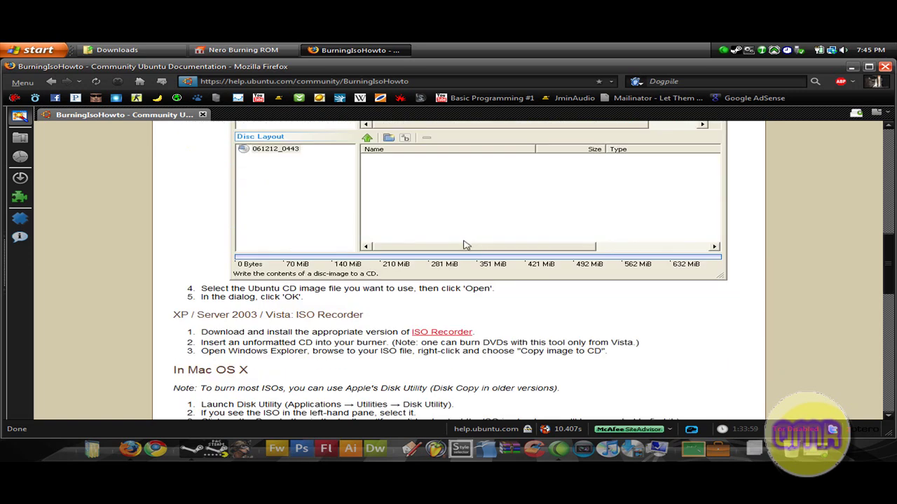
scroll(463, 245, up, 2)
scroll(414, 389, up, 5)
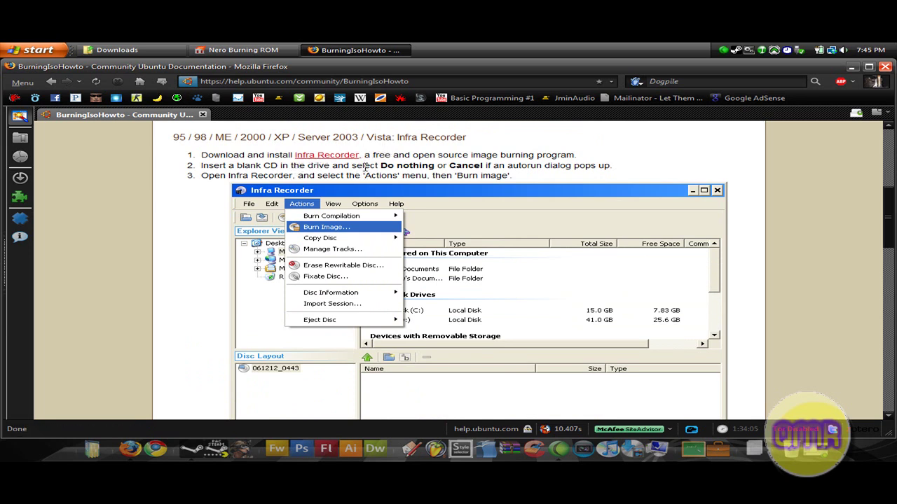
scroll(340, 176, down, 1)
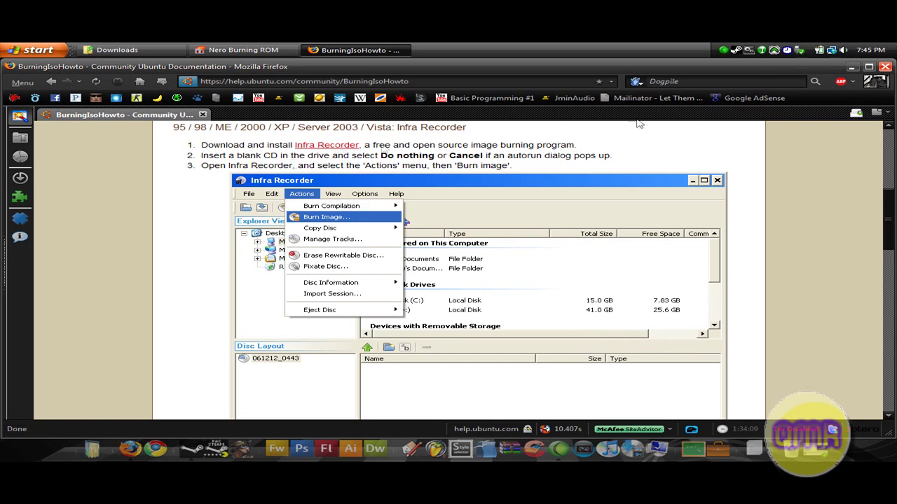
click(851, 69)
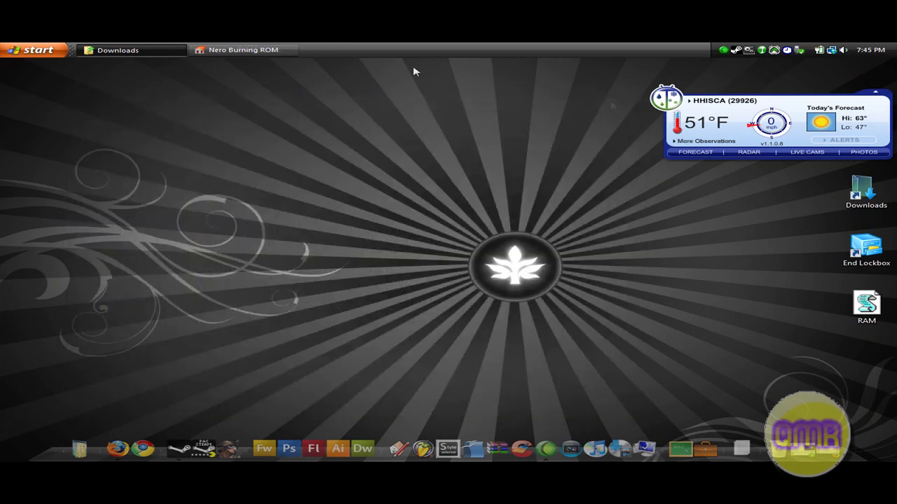
- Open the ubuntu-8.10-desktop-i386 image from Downloads in Nero to reach Burn Compilation
click(266, 52)
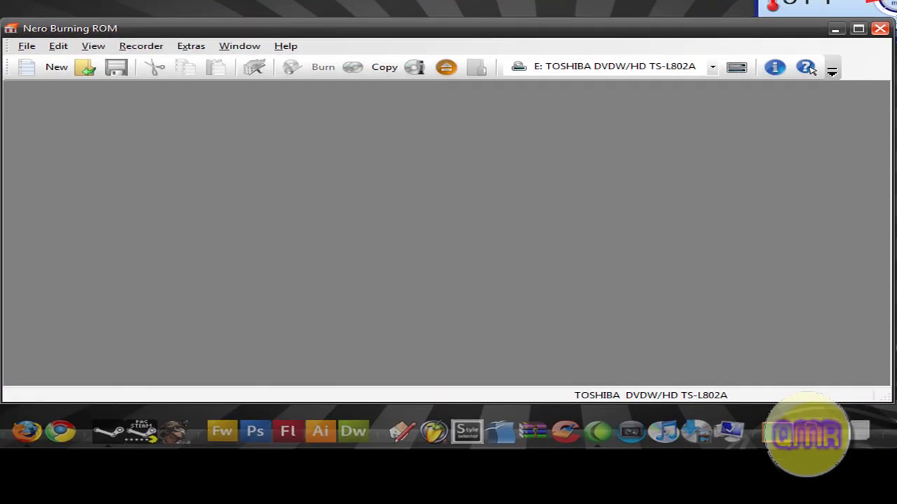
click(84, 70)
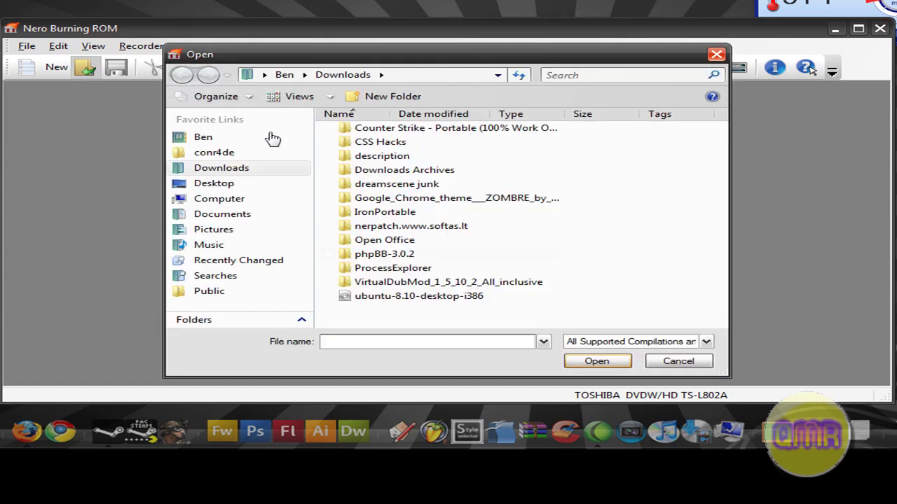
click(410, 296)
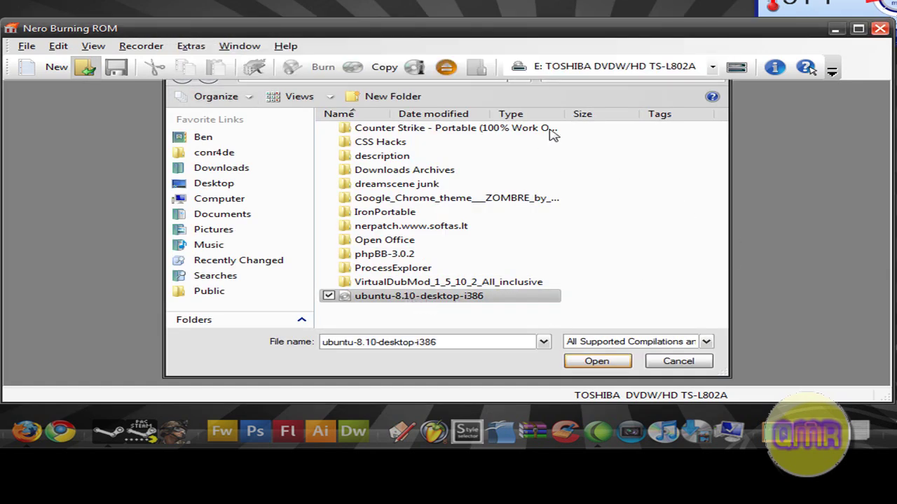
key(Return)
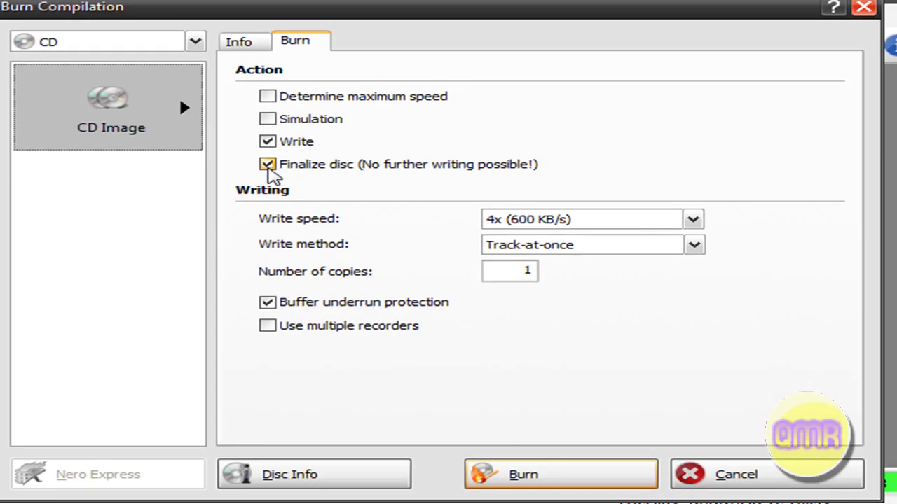
- Turn off Finalize disc, keep Write enabled, and start burning the Ubuntu CD at 4x
click(267, 165)
key(shift+Tab)
key(space)
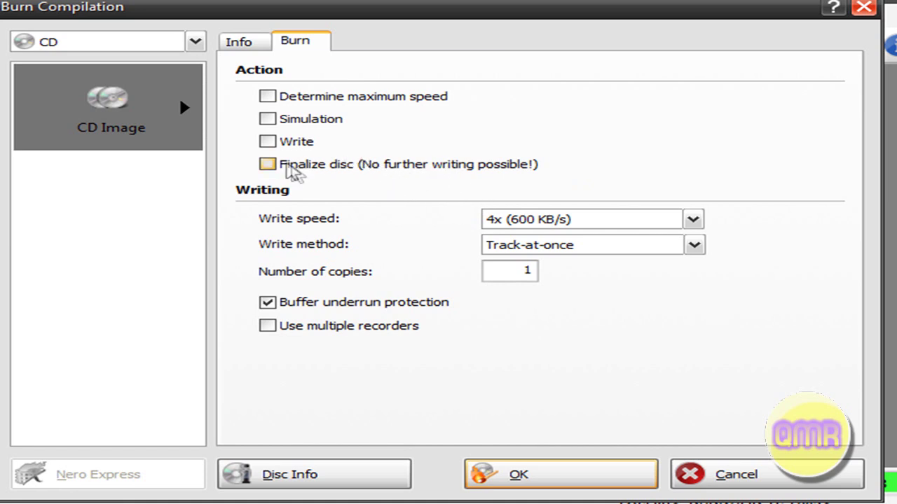
click(268, 142)
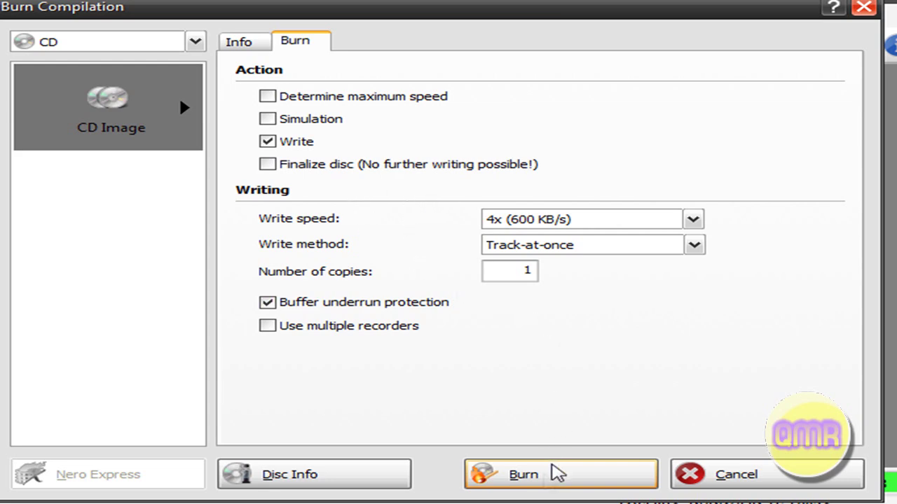
click(557, 474)
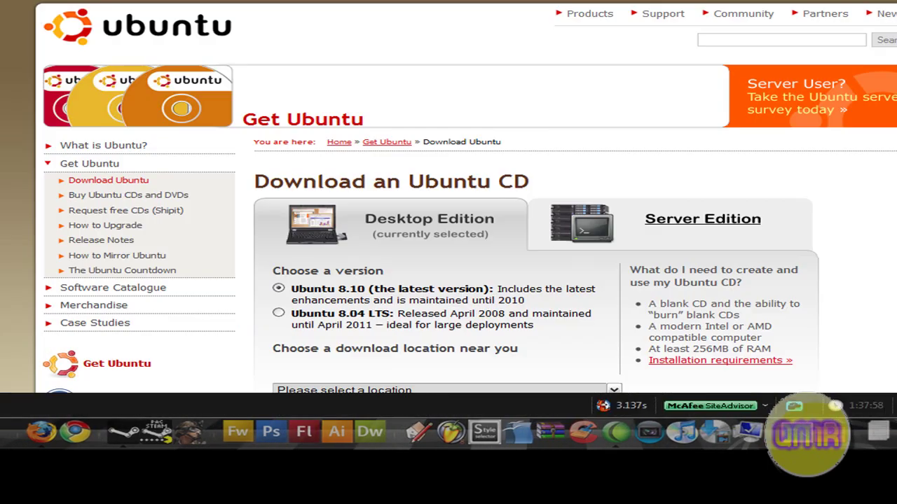
- Wait while the burn runs to 100% and the success message appears
scroll(589, 312, down, 3)
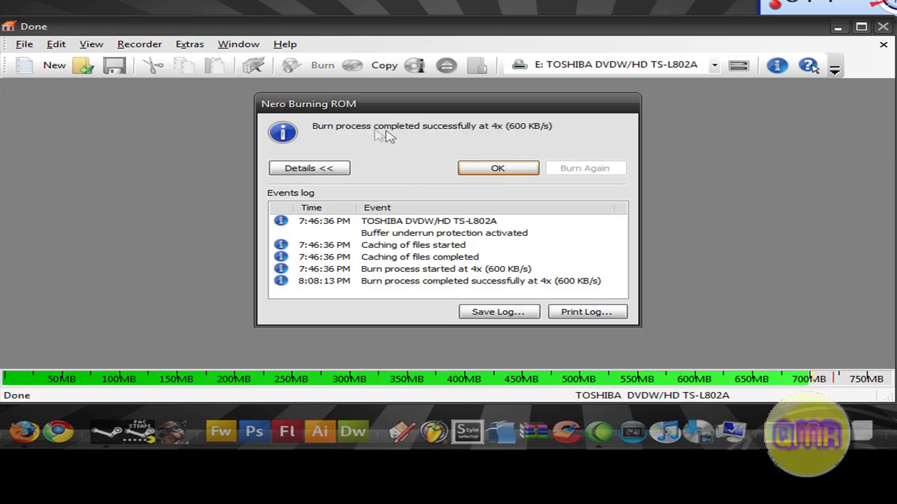
- Acknowledge the burn-complete message with OK and exit Nero Burning ROM
click(503, 170)
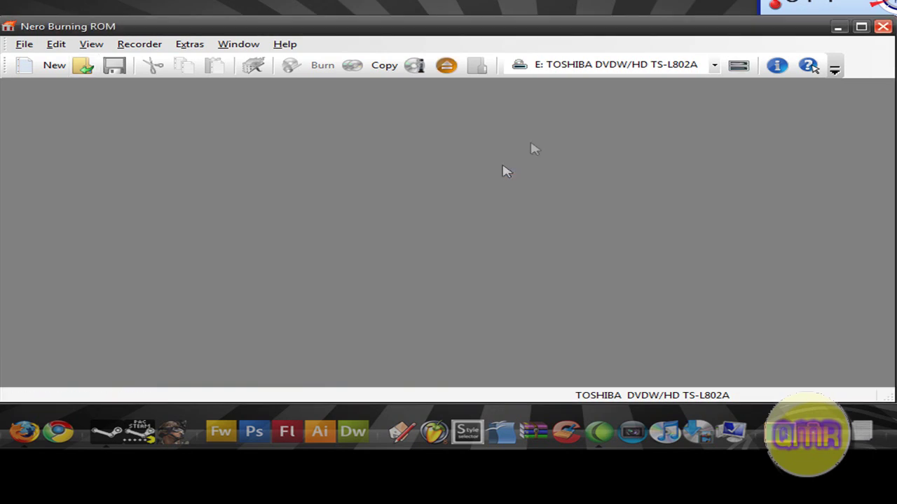
click(884, 28)
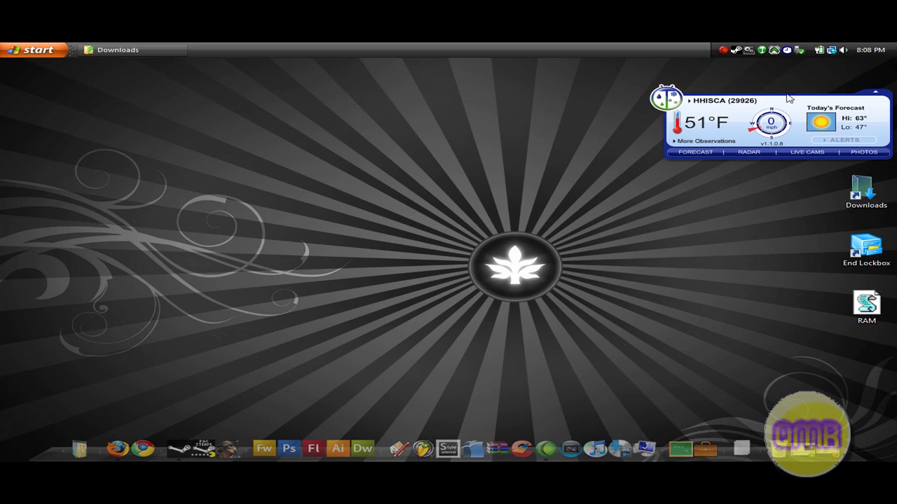
- Restore the Downloads folder window from the taskbar and close it
click(178, 50)
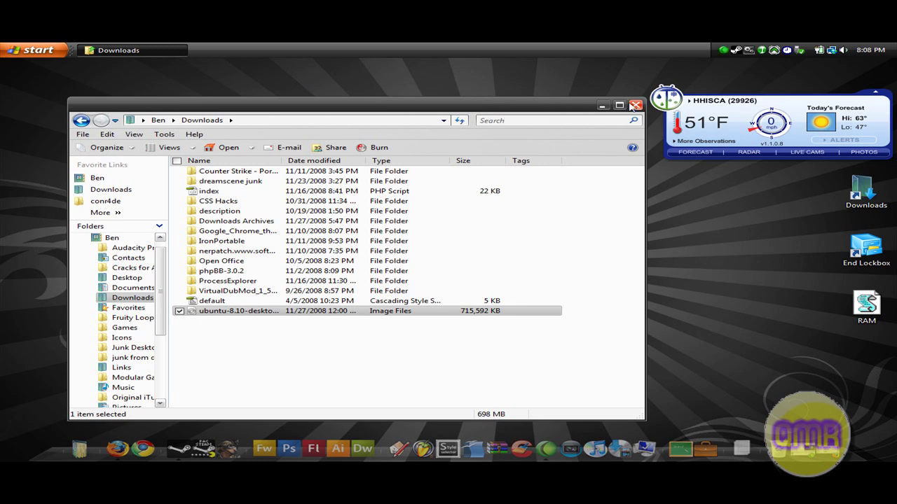
click(636, 105)
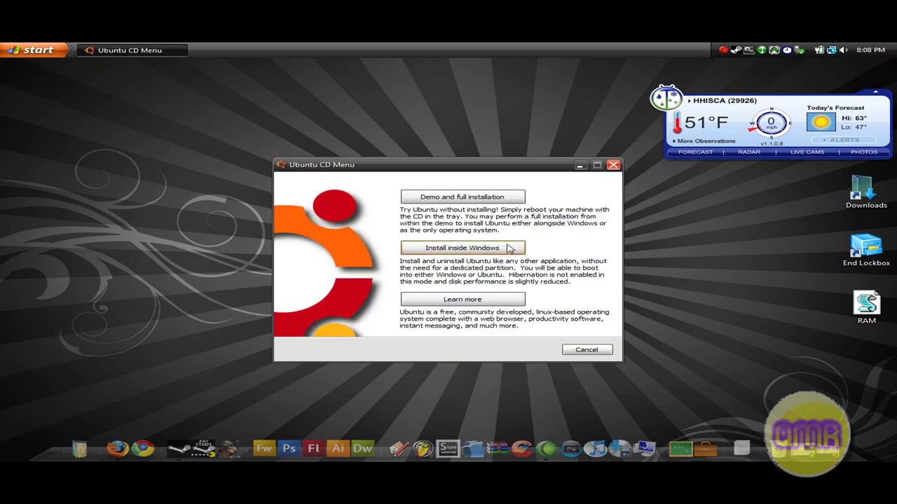
- Close the Ubuntu CD Menu autorun window
click(613, 165)
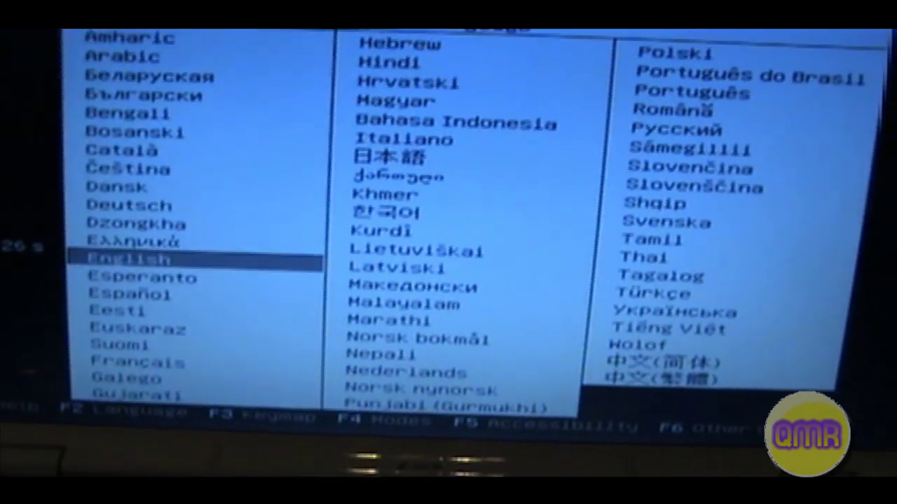
- Confirm English as the language on the Ubuntu 8.10 live CD boot screen
key(Return)
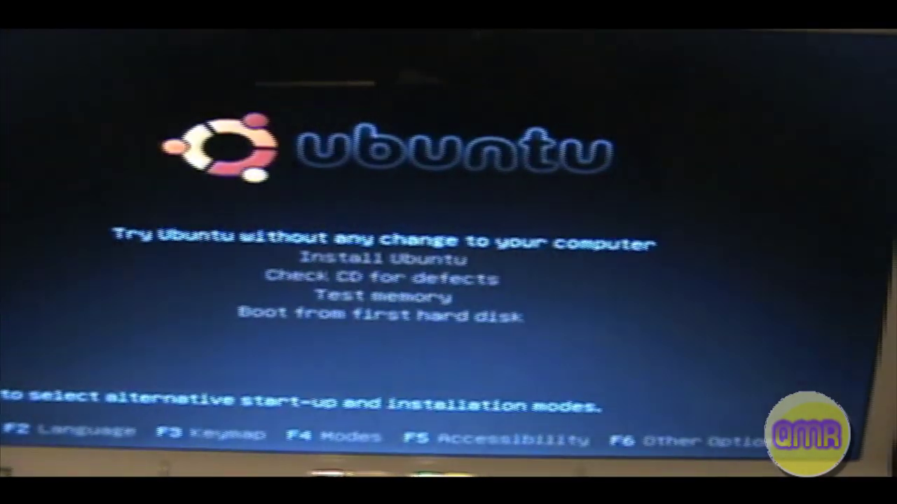